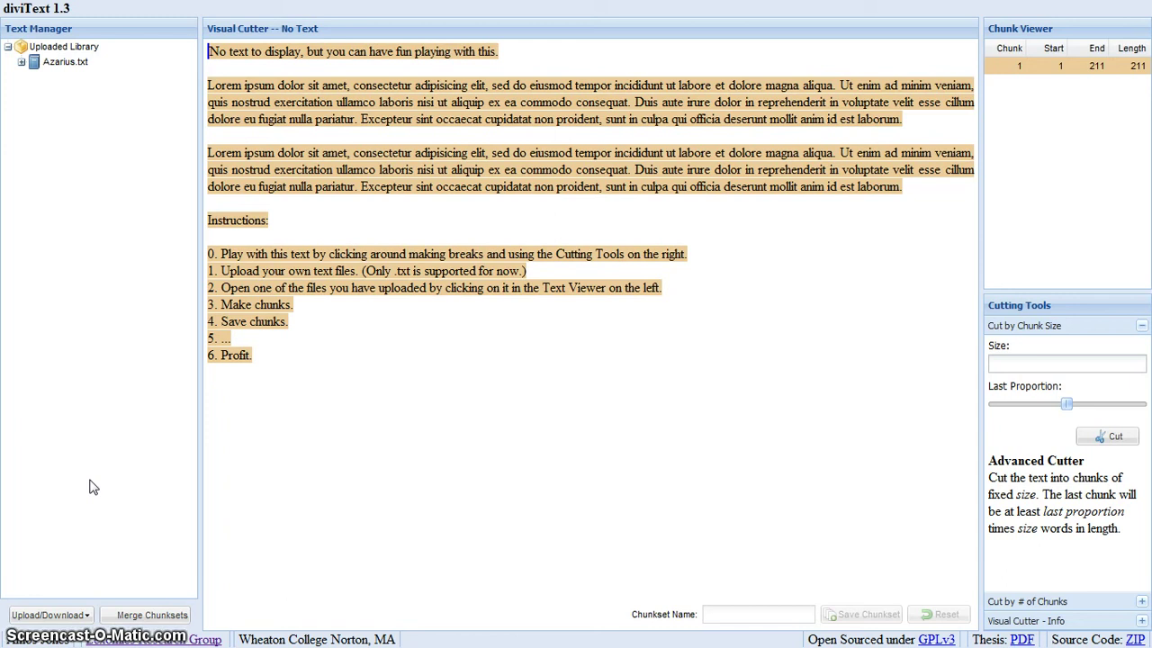
# - Upload Daniel_scrubbed.txt from the DAZ folder to the library and open it in the Visual Cutter
pyautogui.click(89, 619)
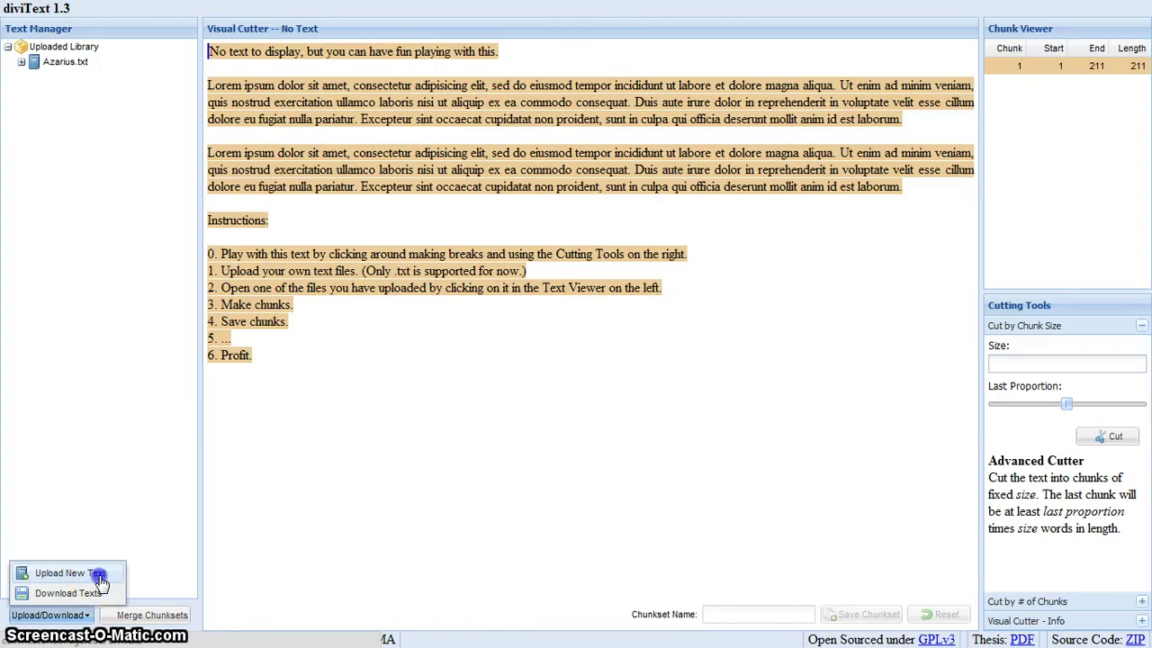
pyautogui.click(99, 573)
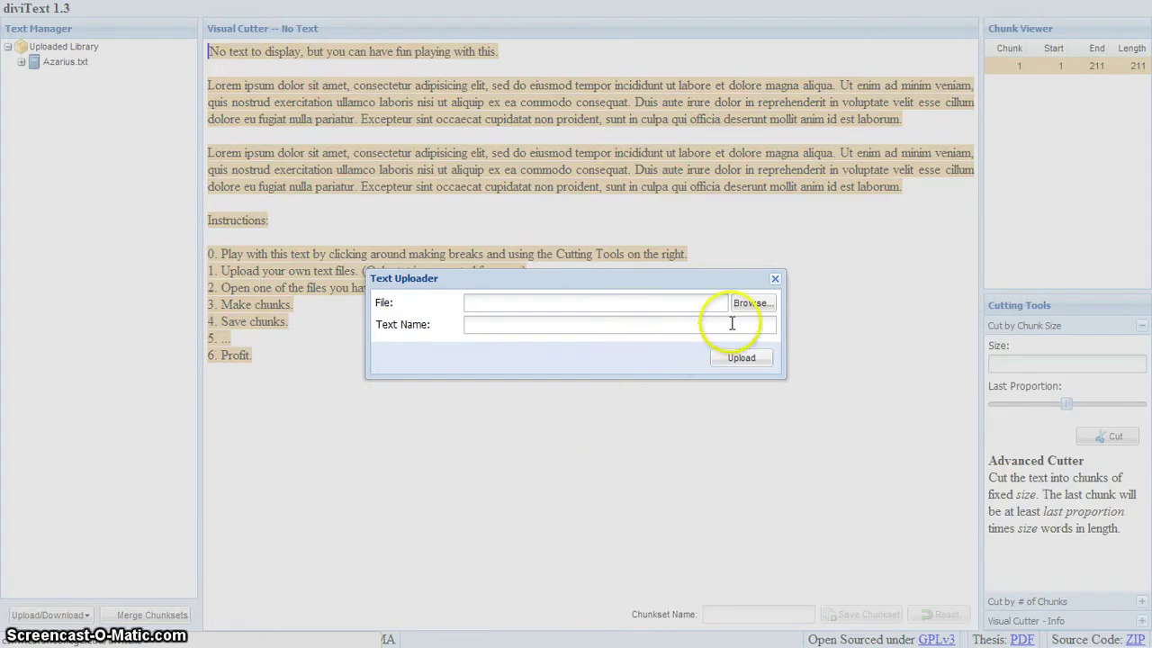
pyautogui.click(752, 303)
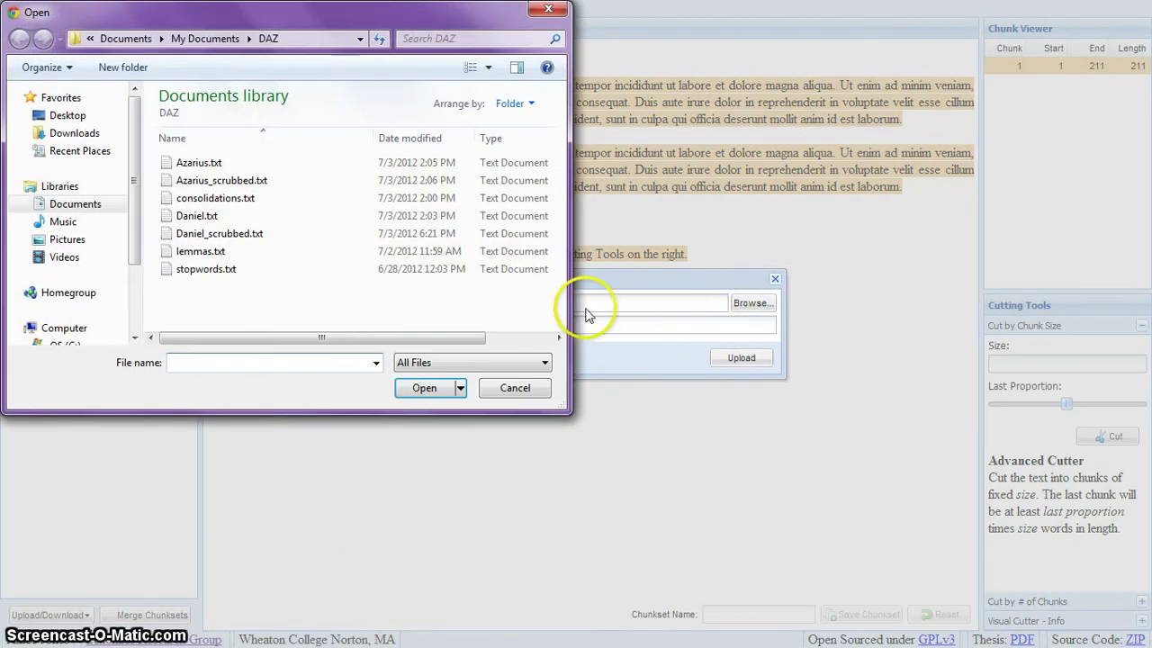
pyautogui.click(297, 240)
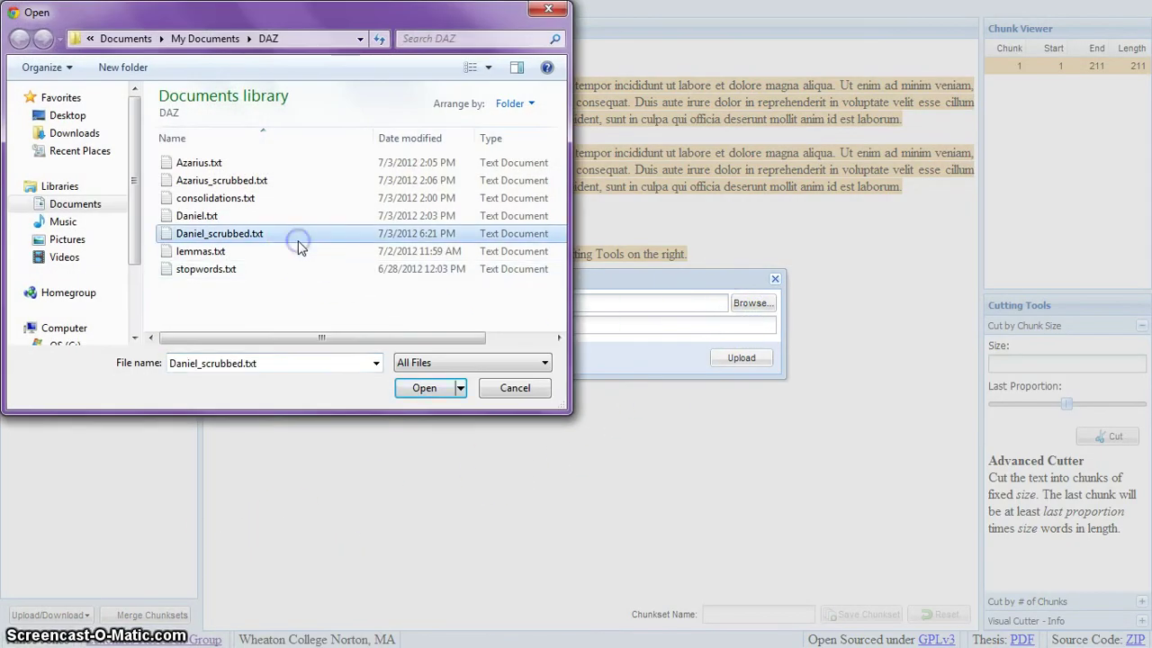
pyautogui.click(423, 390)
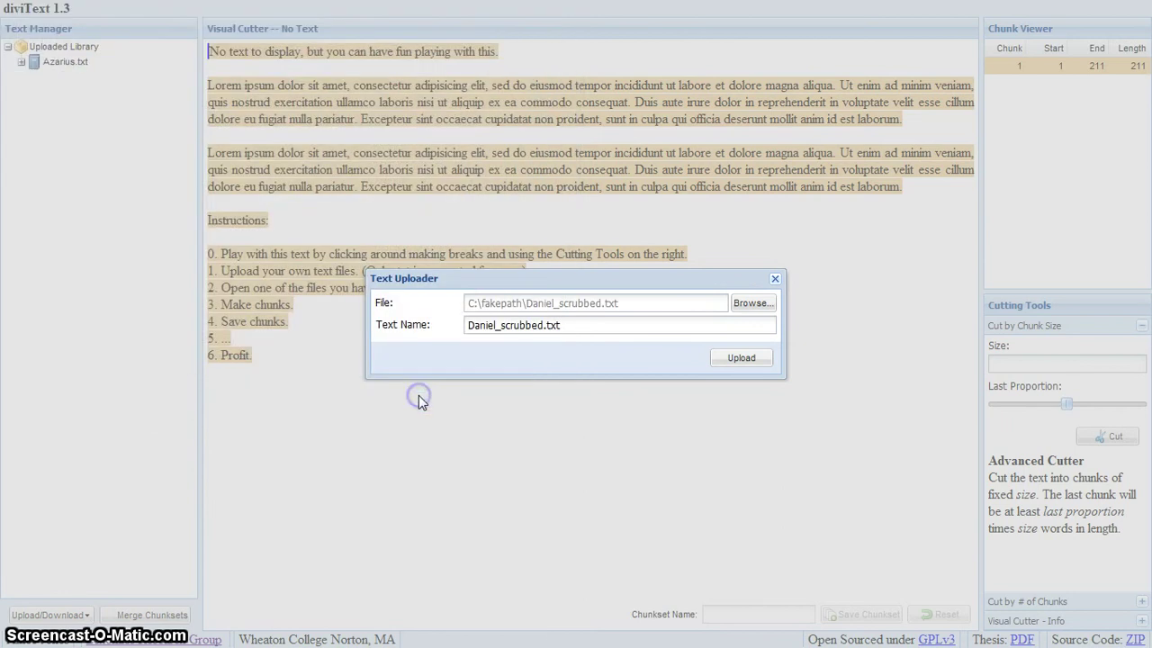
pyautogui.click(752, 359)
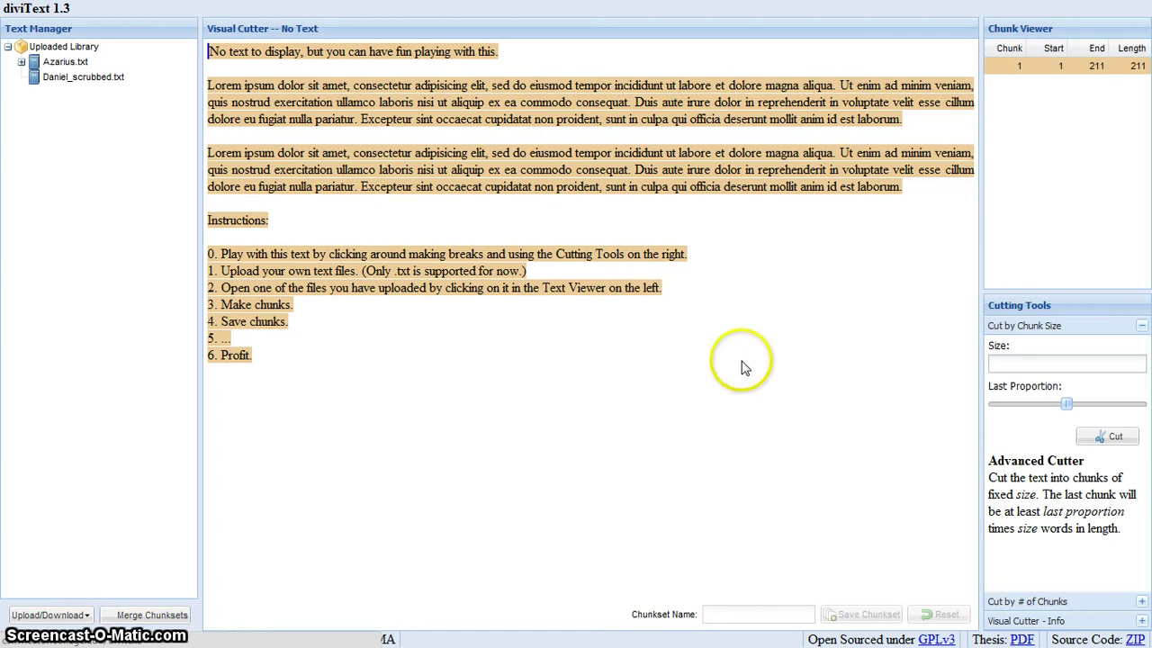
pyautogui.click(131, 86)
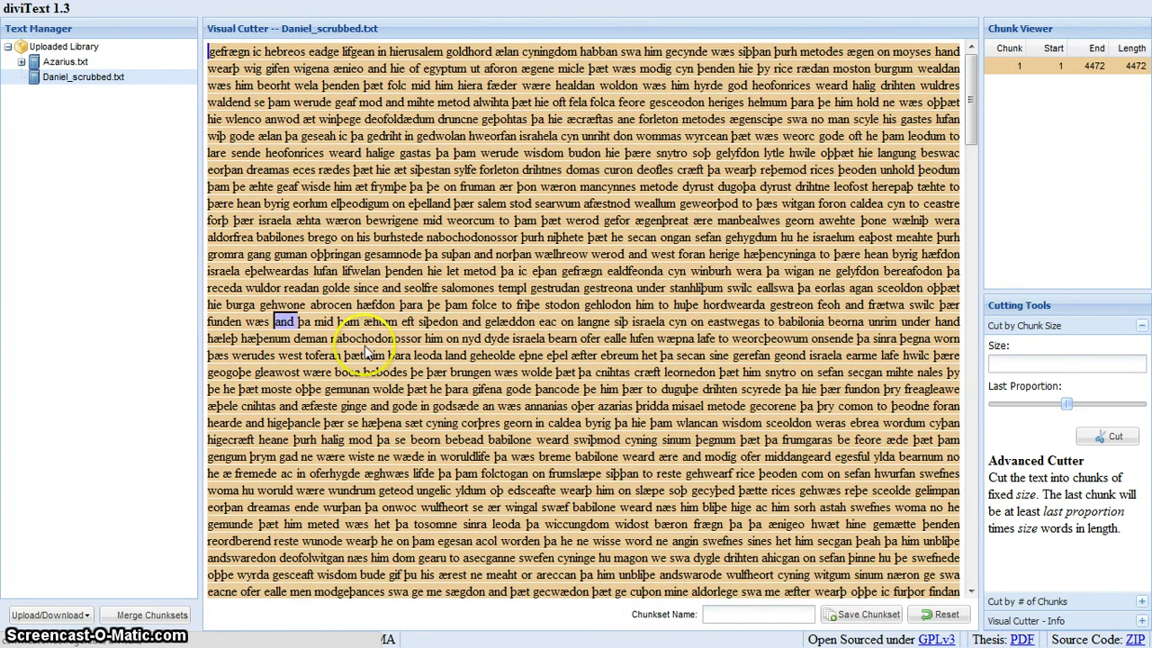
pyautogui.moveTo(450, 372); pyautogui.dragTo(493, 371)
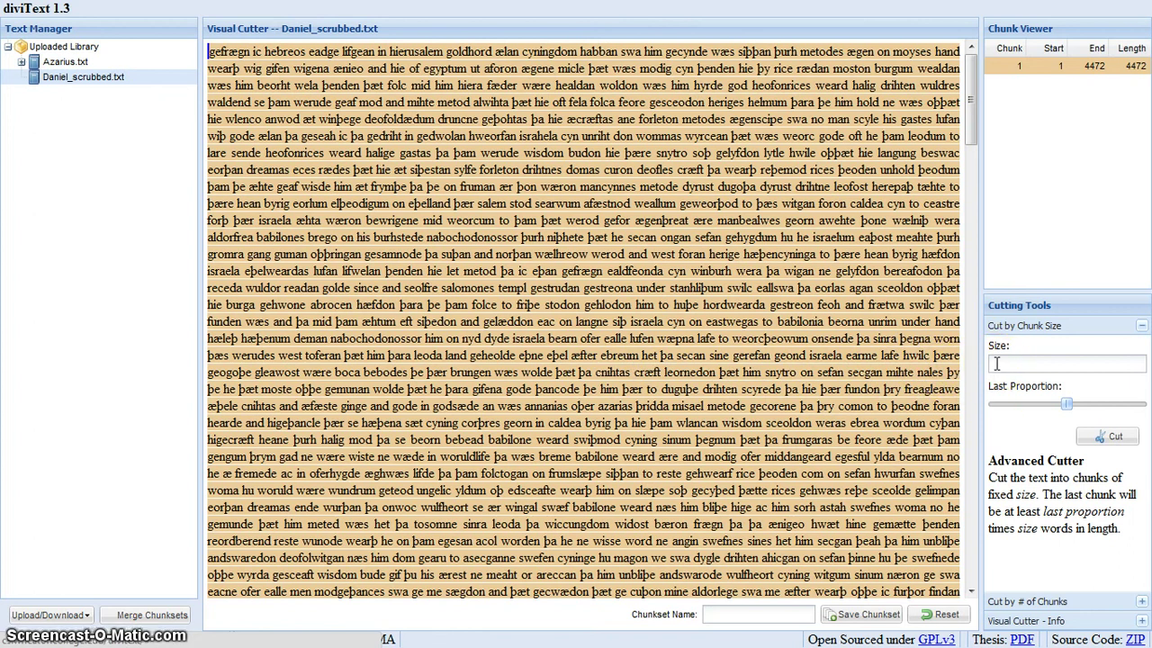
# - Cut the text into chunks of 1000 words and go to the start of chunk 4
pyautogui.click(997, 363)
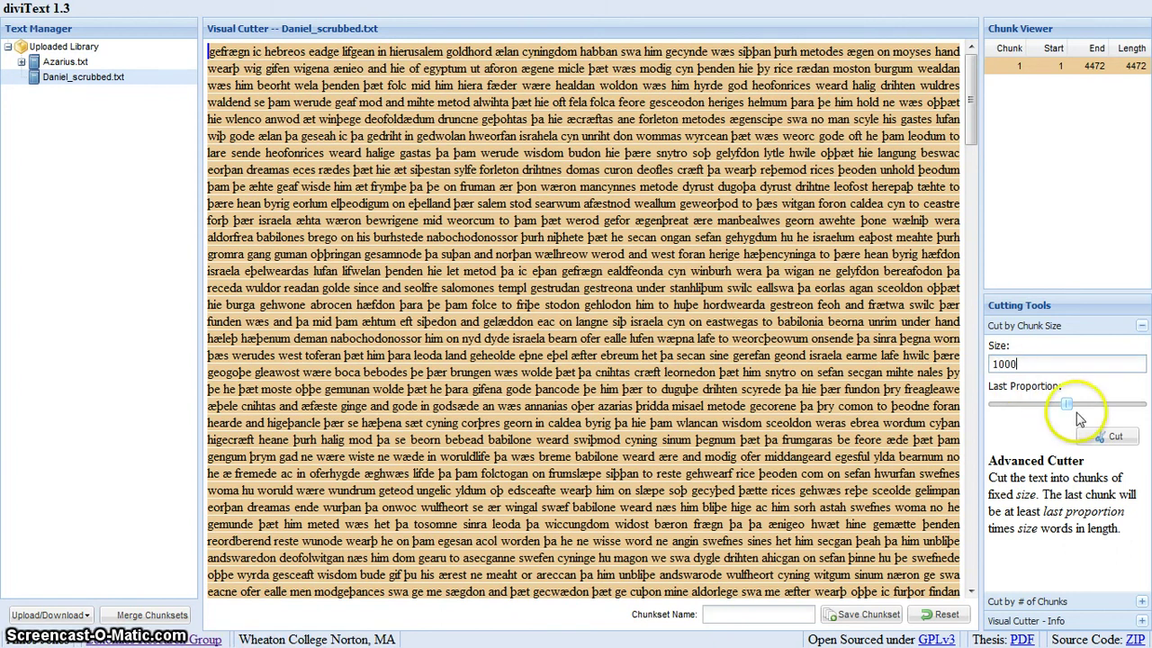
pyautogui.click(1107, 437)
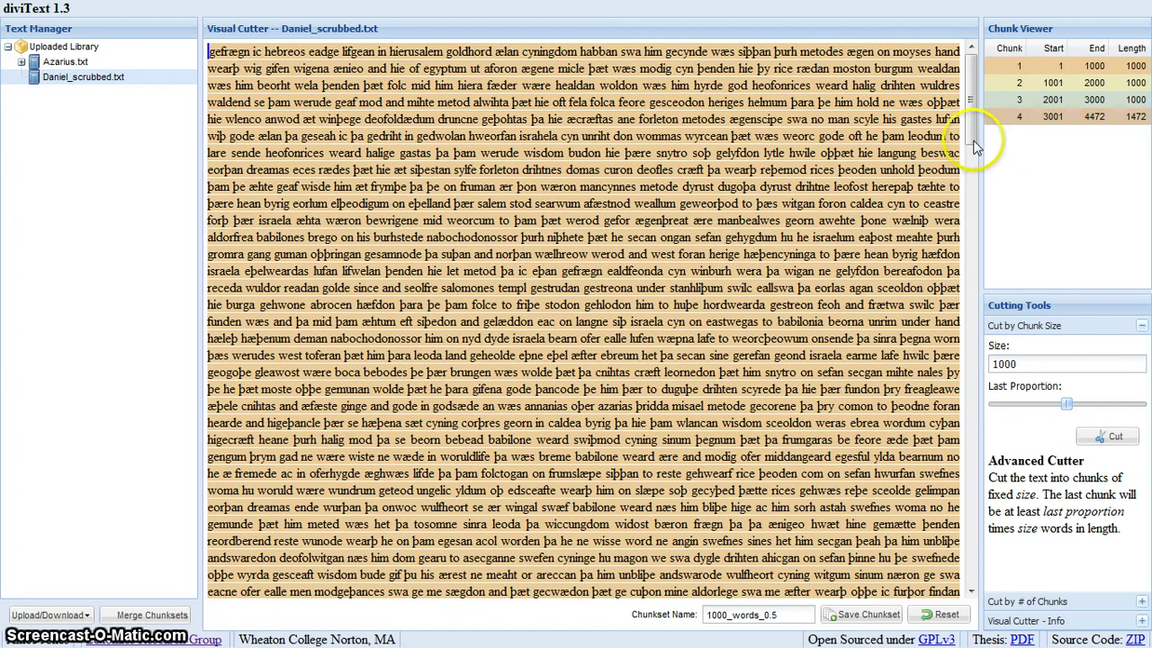
pyautogui.moveTo(972, 140); pyautogui.dragTo(980, 225)
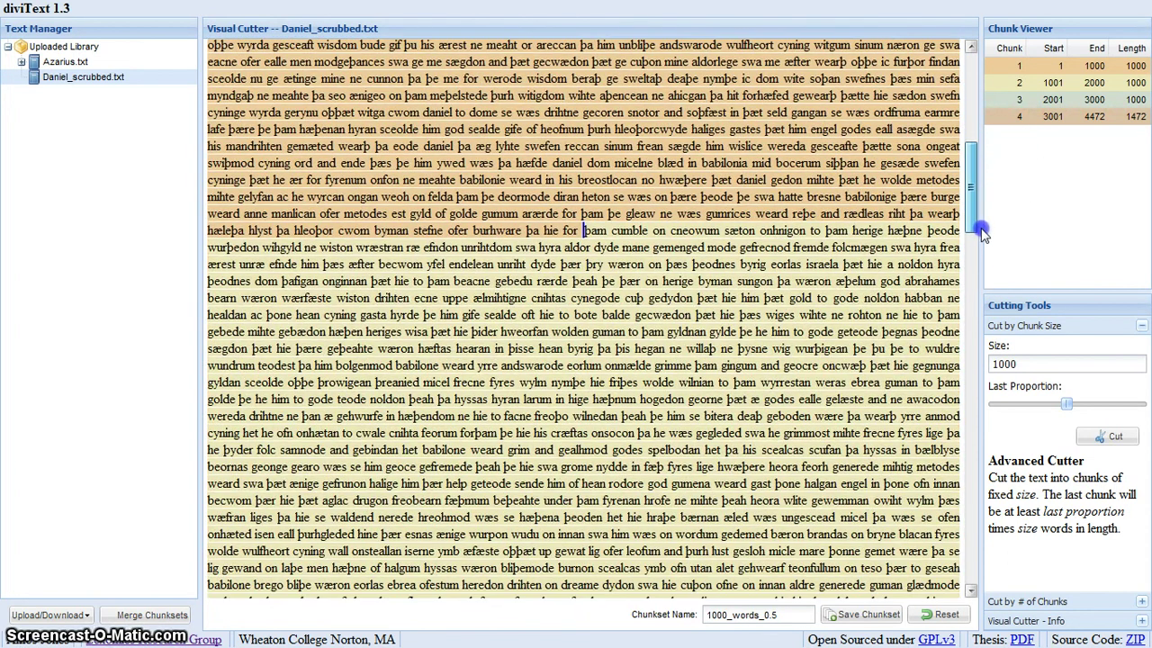
pyautogui.click(1072, 126)
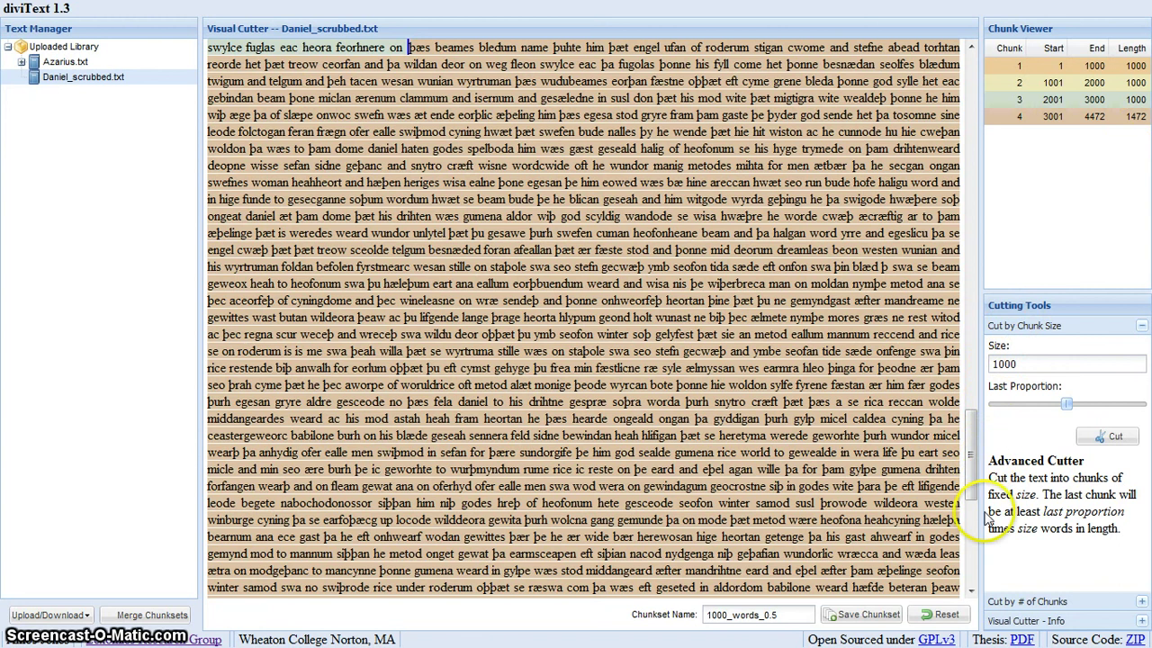
# - Recut the text with the last proportion lowered to about 0.21, and reset the cuts
pyautogui.moveTo(1067, 405); pyautogui.dragTo(1023, 405)
pyautogui.click(1090, 405)
pyautogui.click(1105, 438)
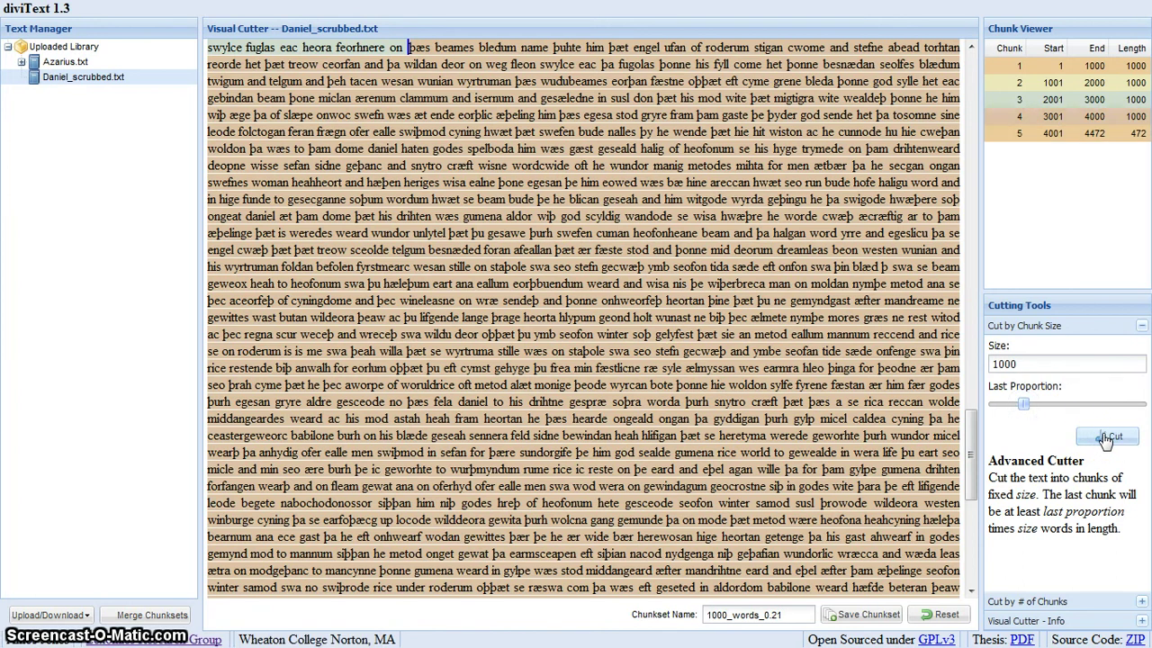
pyautogui.click(959, 619)
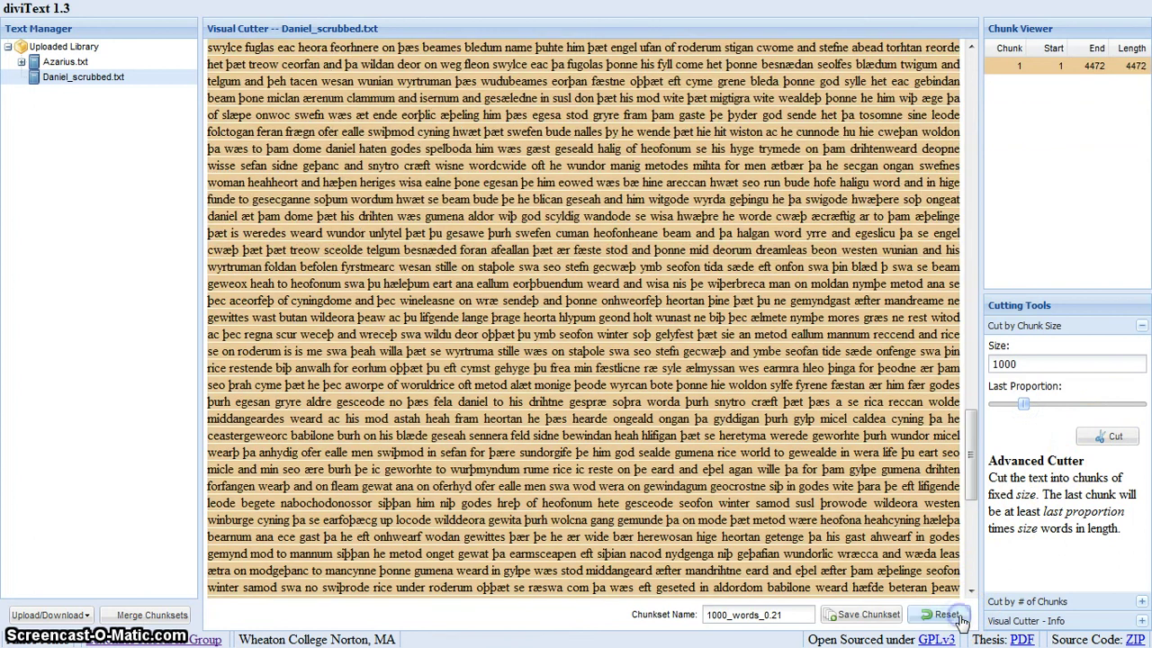
# - Cut the text by number of chunks into 5 chunks
pyautogui.click(1055, 601)
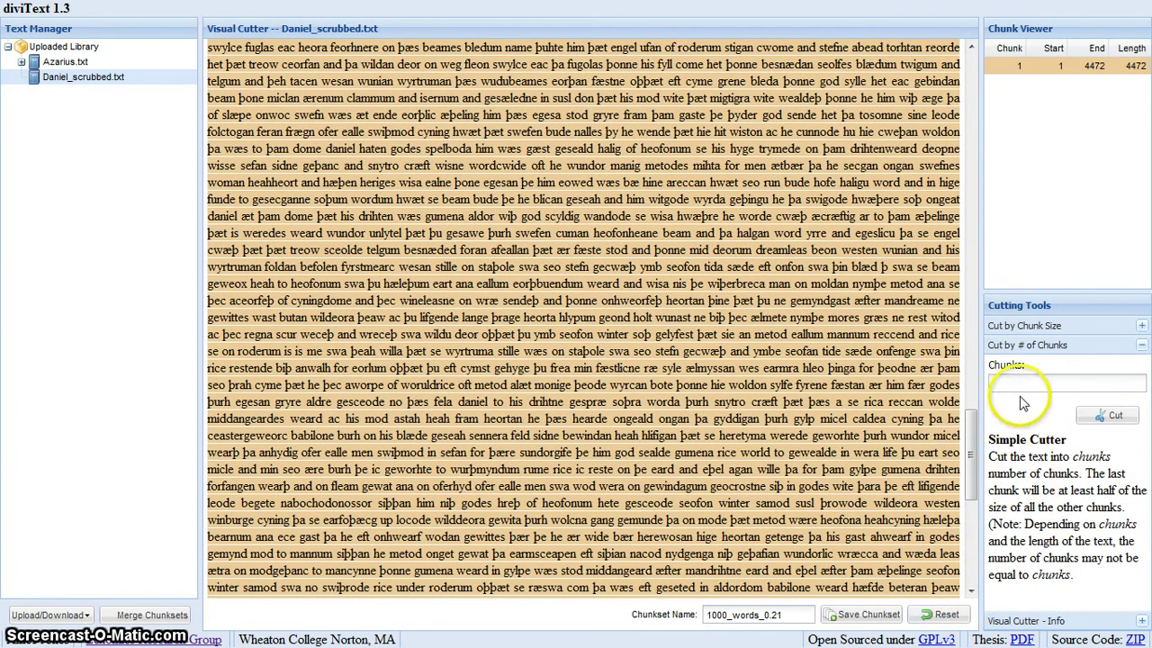
pyautogui.click(1020, 385)
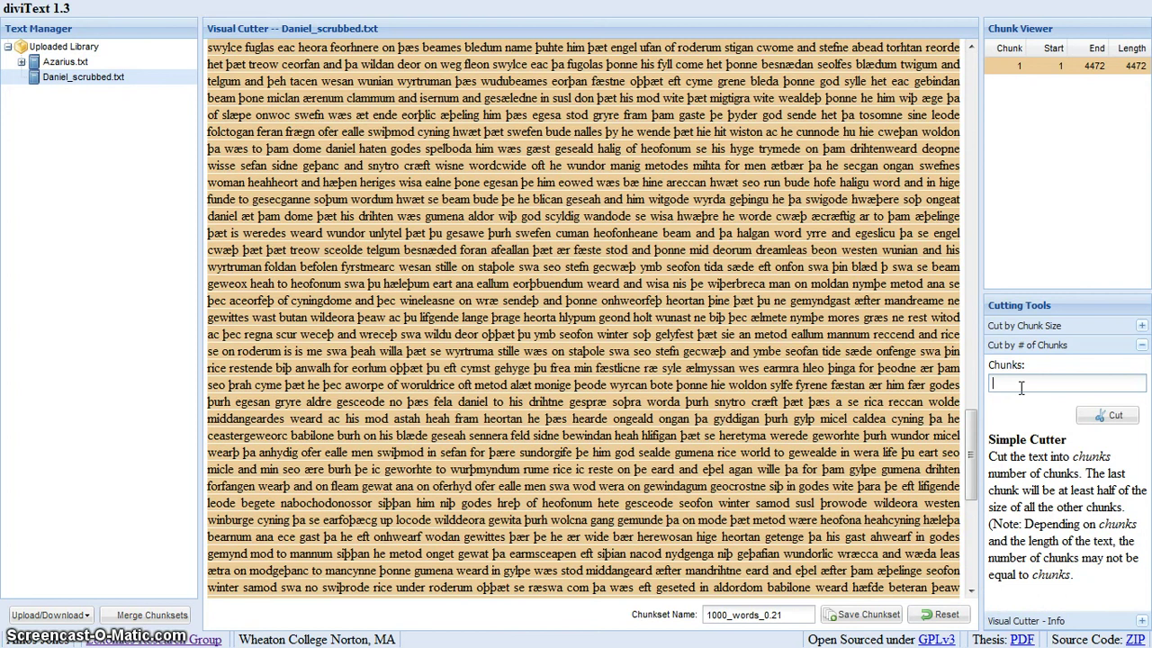
pyautogui.write('5')
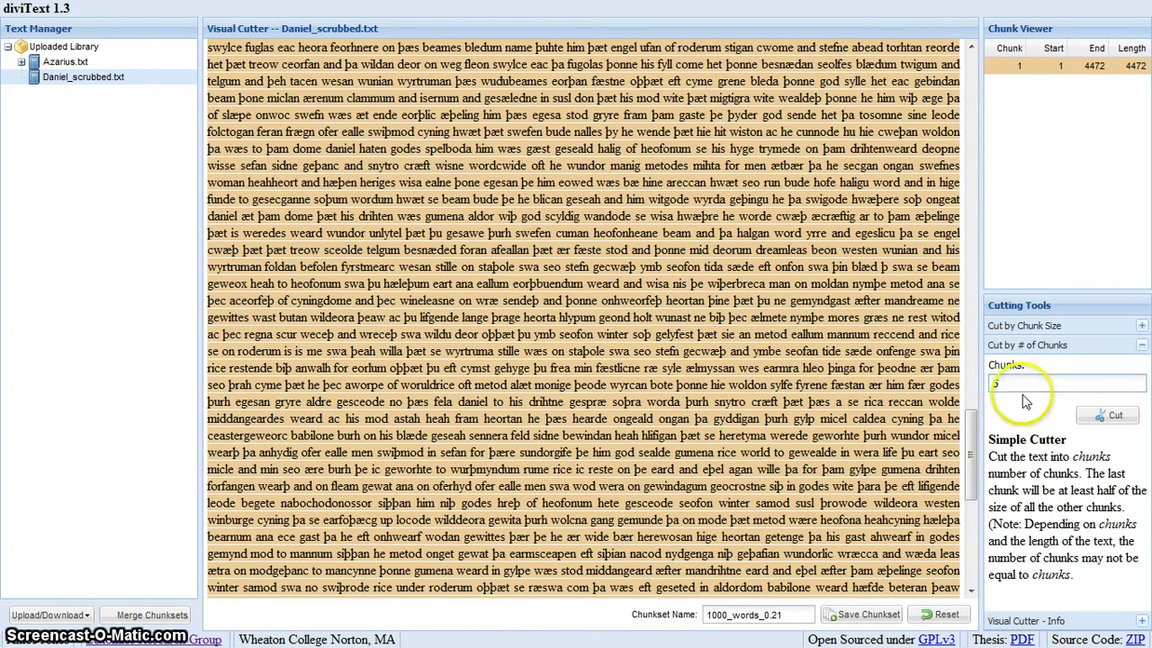
pyautogui.click(1097, 423)
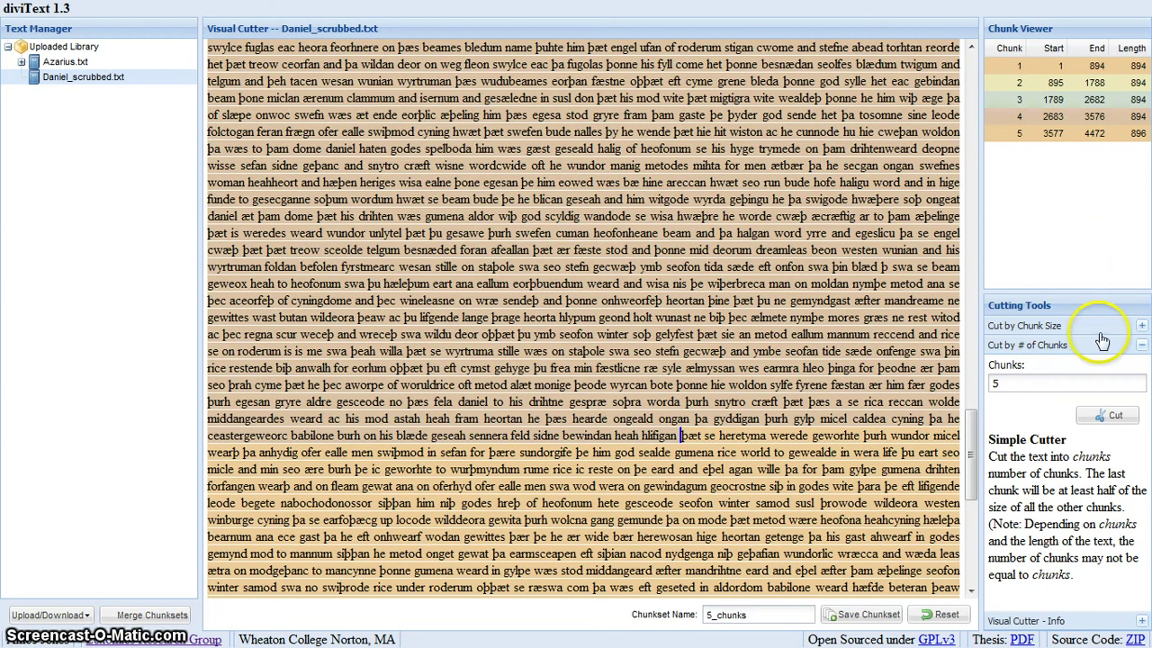
# - Shift the fourth chunk's start to "wæron" at word 2700 by adding a break there and removing the one before "blæd"
pyautogui.click(1141, 621)
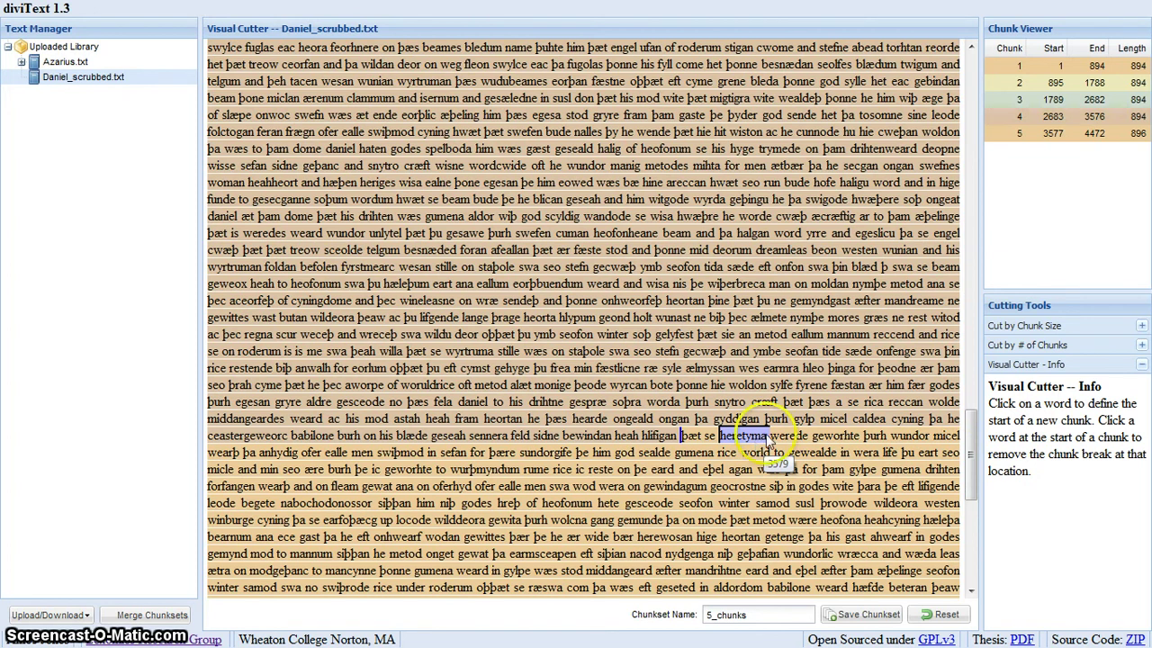
pyautogui.click(1059, 132)
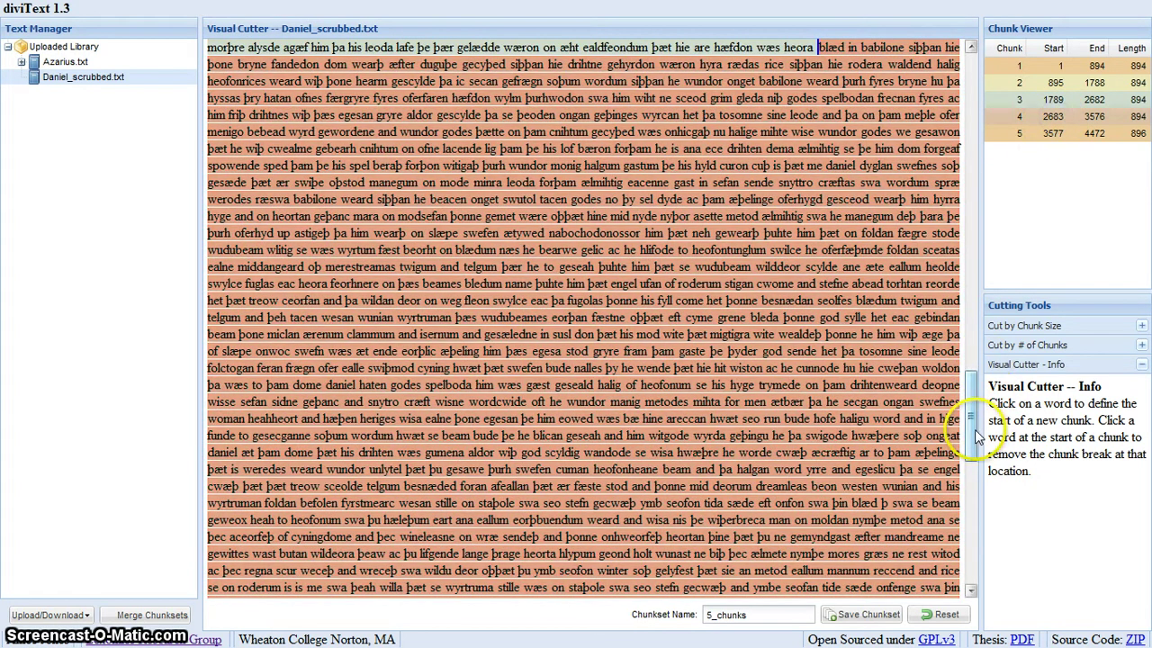
pyautogui.moveTo(976, 439); pyautogui.dragTo(976, 387)
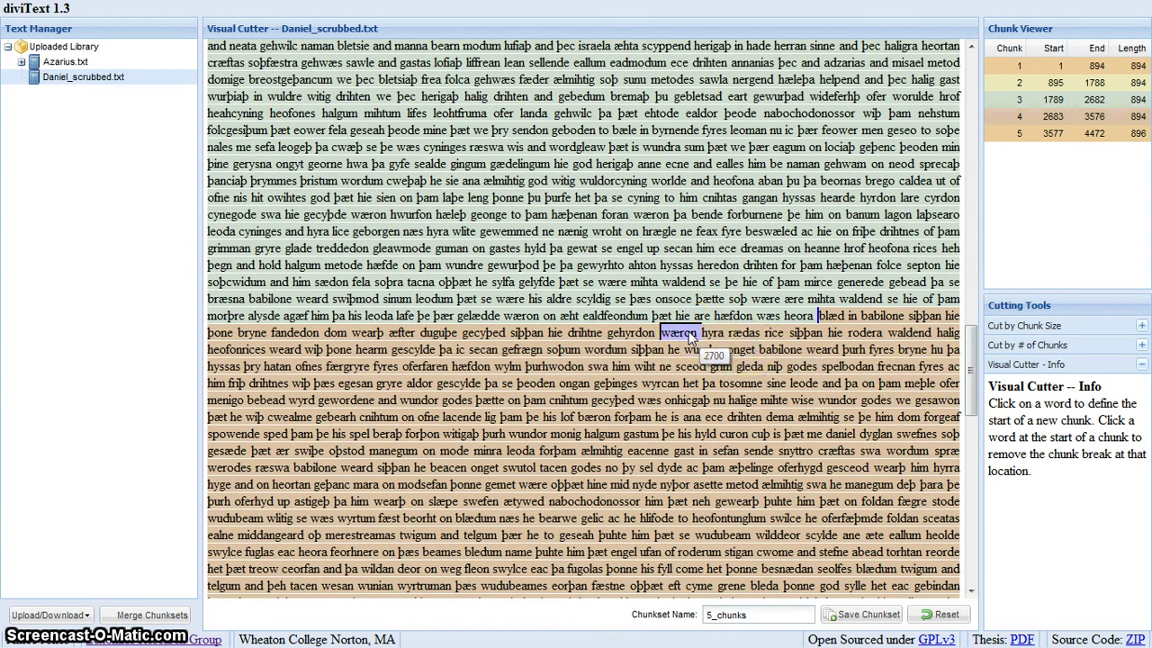
pyautogui.click(690, 334)
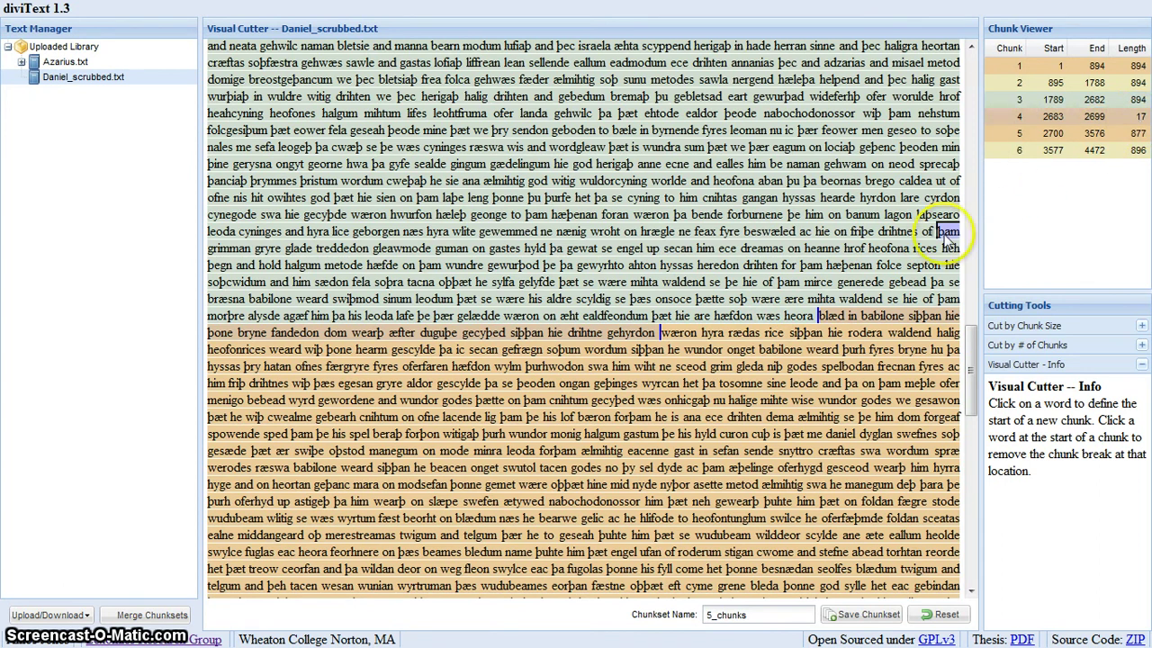
pyautogui.click(833, 316)
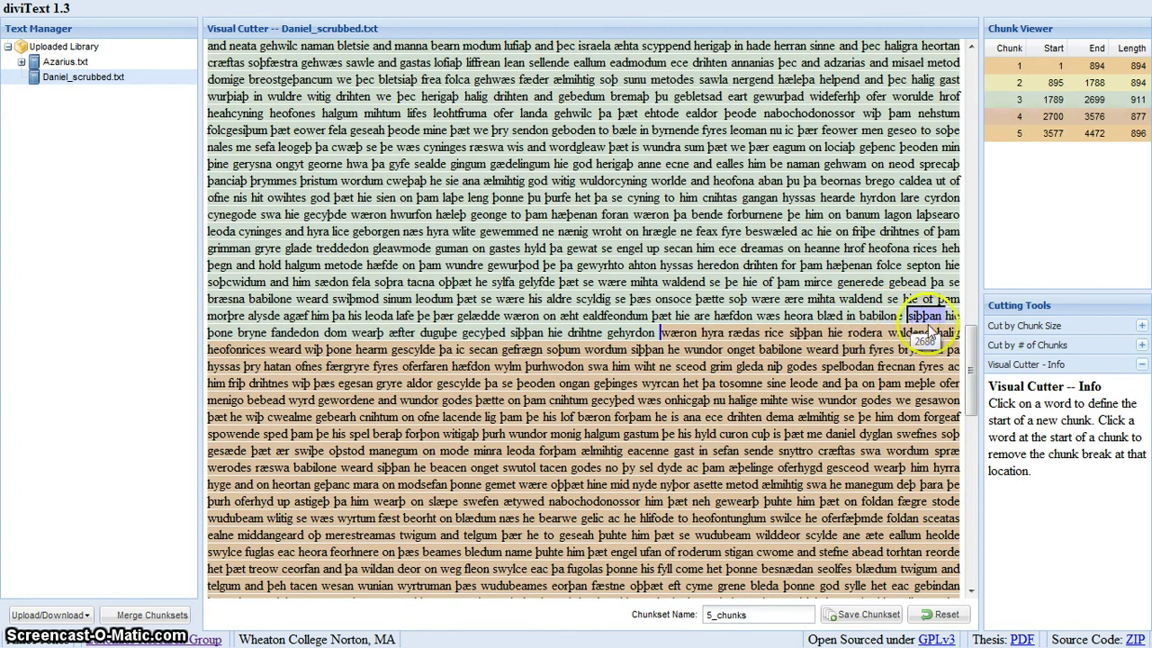
pyautogui.click(1006, 463)
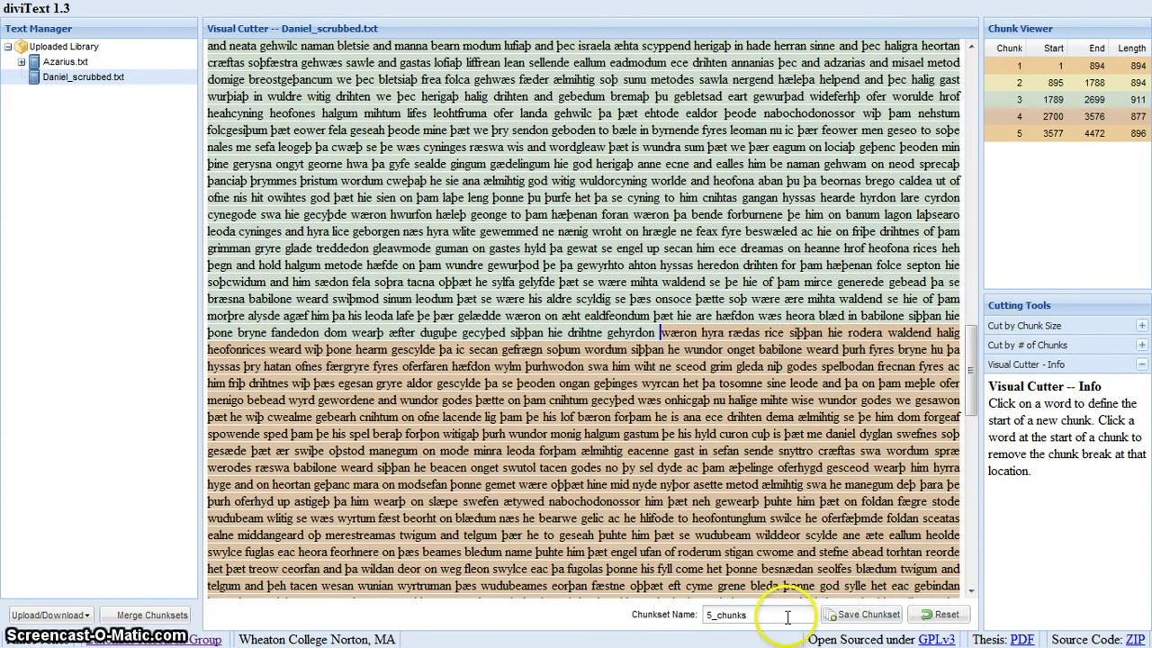
# - Save the chunkset as dan_5chunks and expand Daniel_scrubbed.txt in the library to list it
pyautogui.click(743, 615)
pyautogui.moveTo(743, 615); pyautogui.dragTo(707, 613)
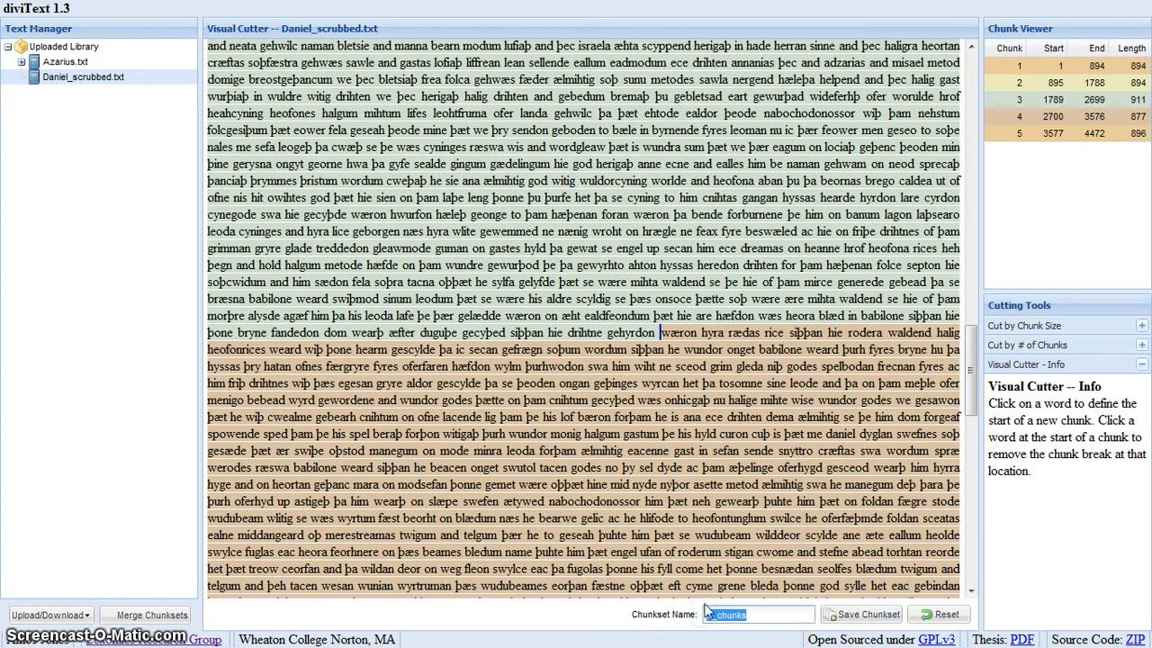
pyautogui.press('BackSpace')
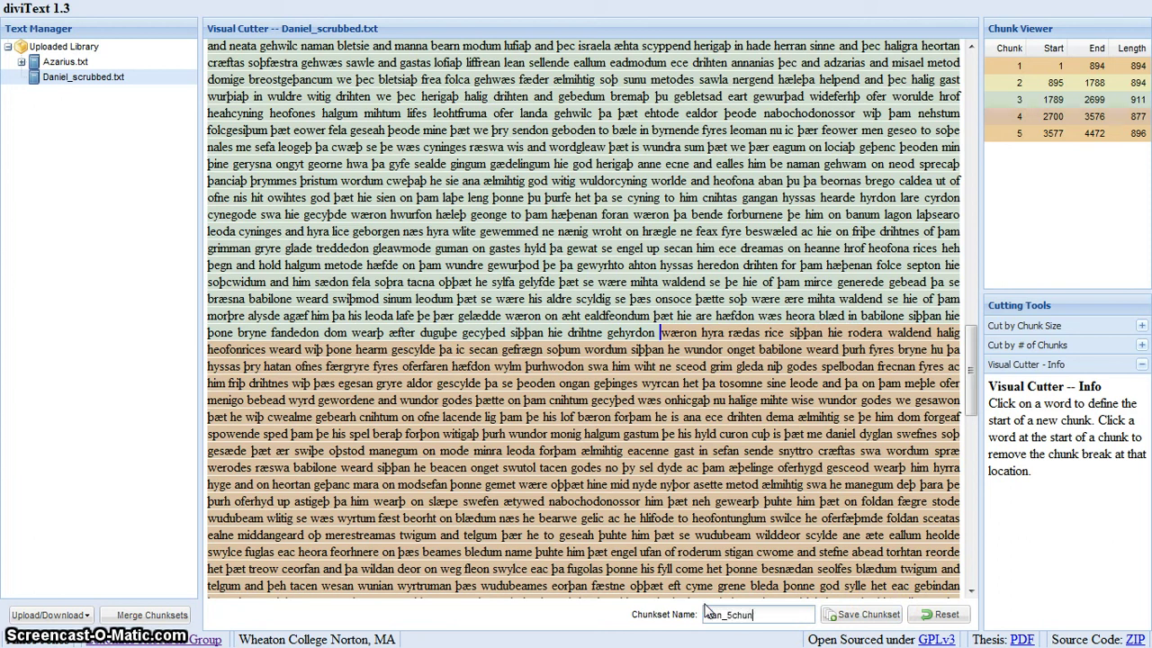
pyautogui.write('dan_5chunks')
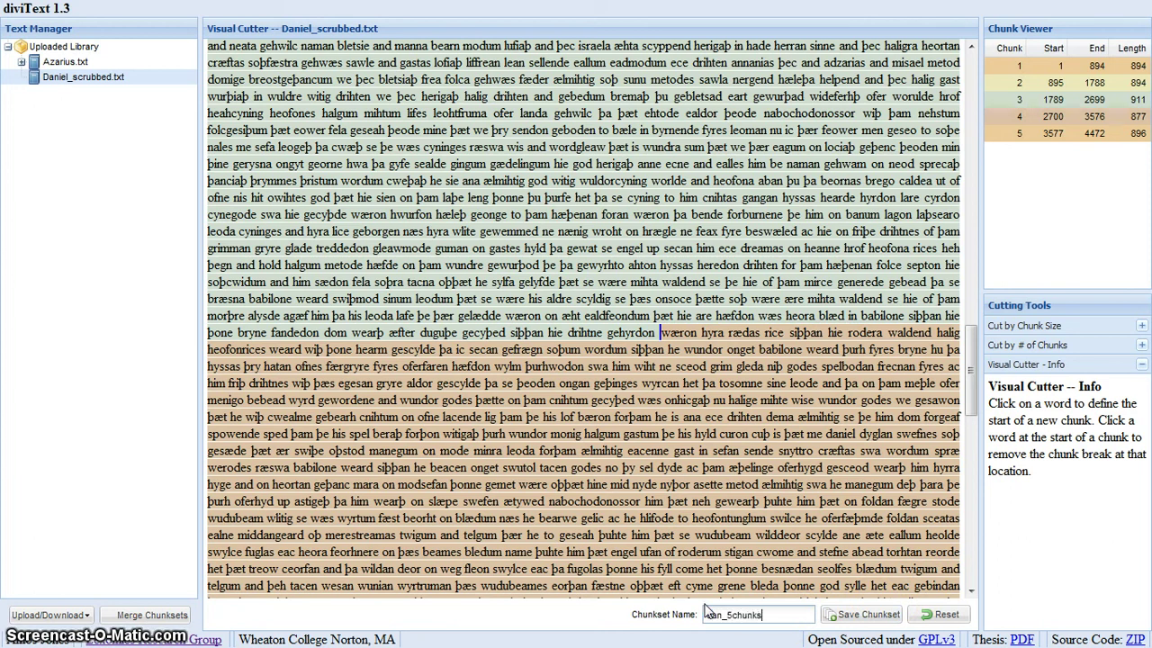
pyautogui.click(885, 622)
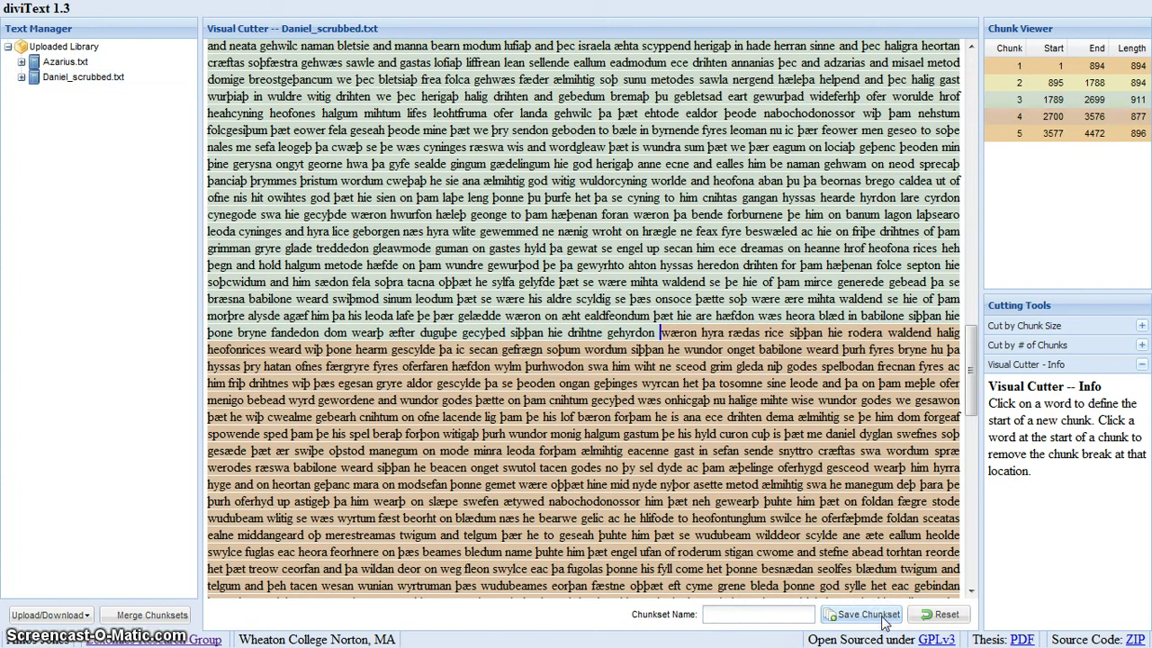
pyautogui.click(21, 77)
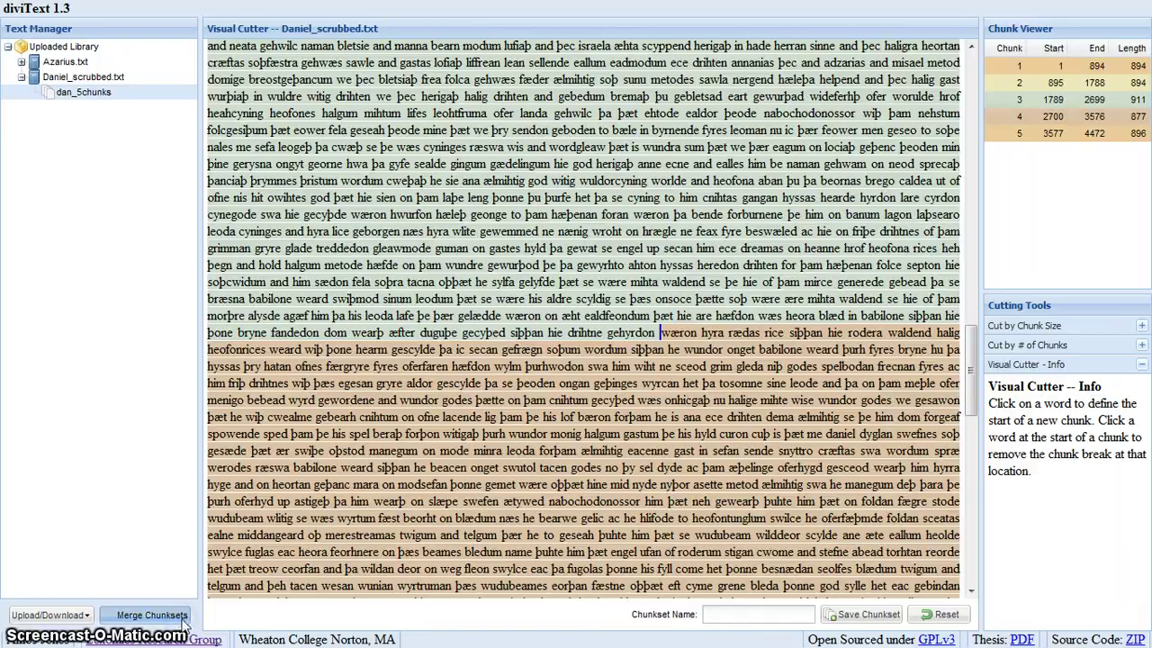
# - Add dan_5chunks to the merged chunksets, name the merge dan_5chunks and download it
pyautogui.click(153, 616)
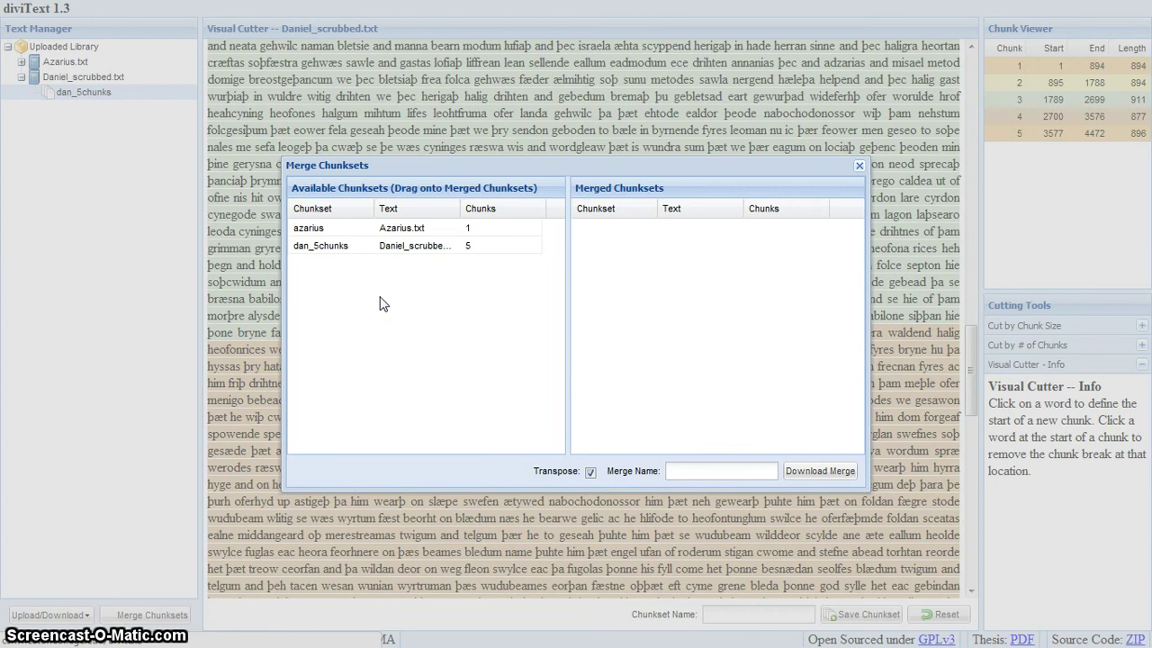
pyautogui.click(374, 250)
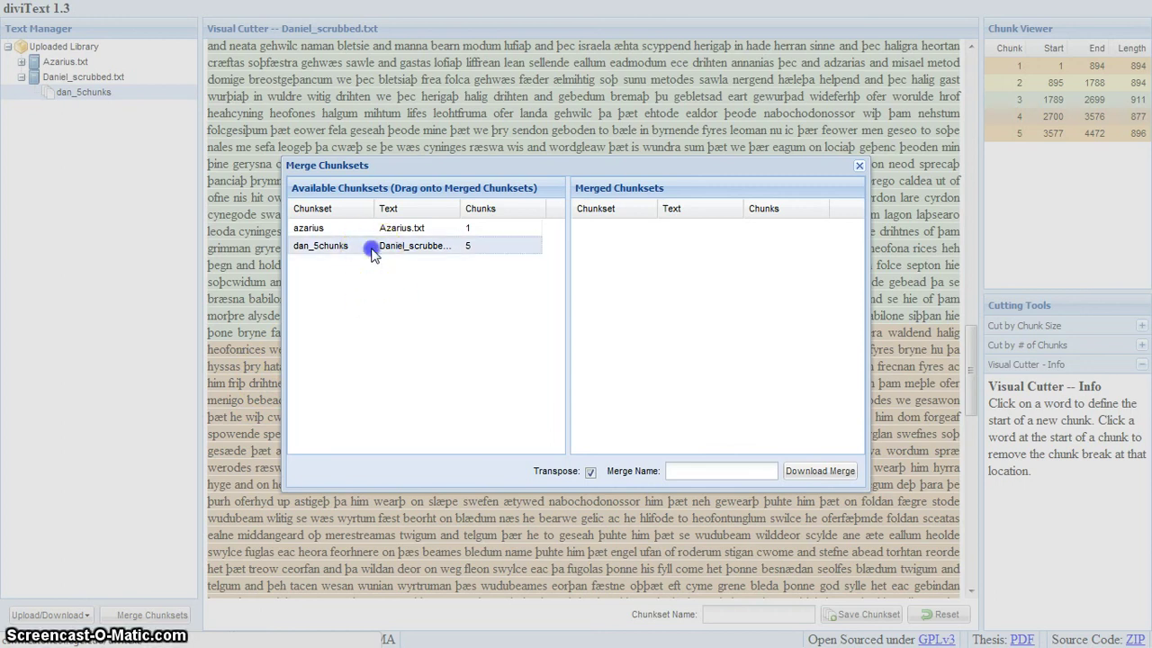
pyautogui.moveTo(374, 255); pyautogui.dragTo(662, 300)
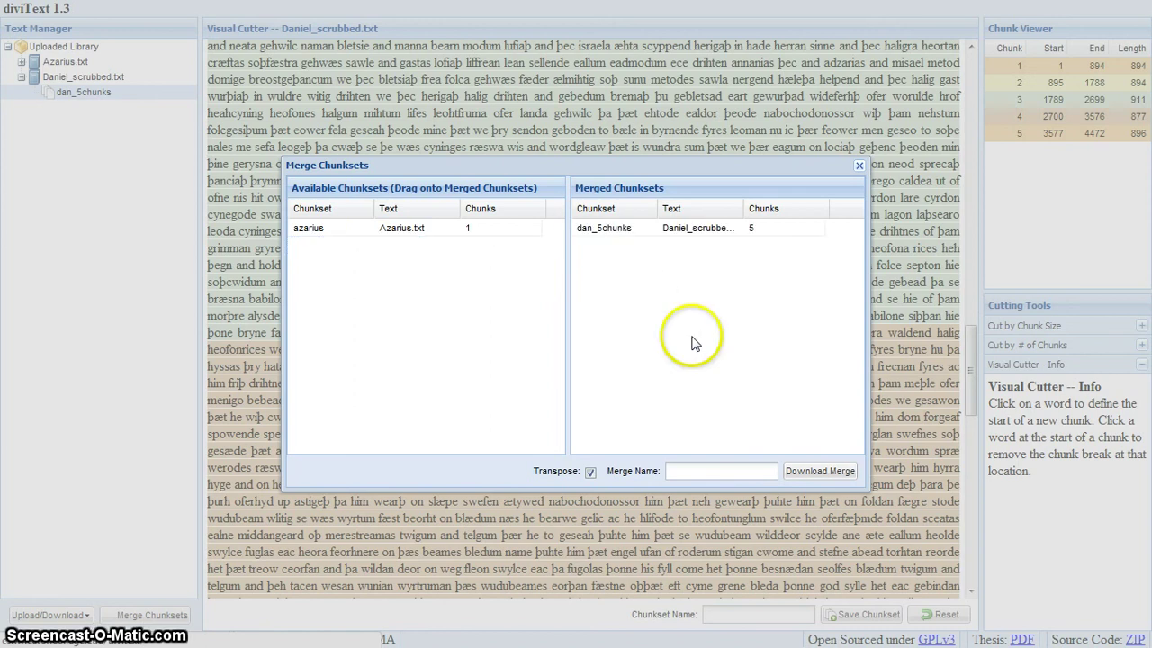
pyautogui.click(740, 470)
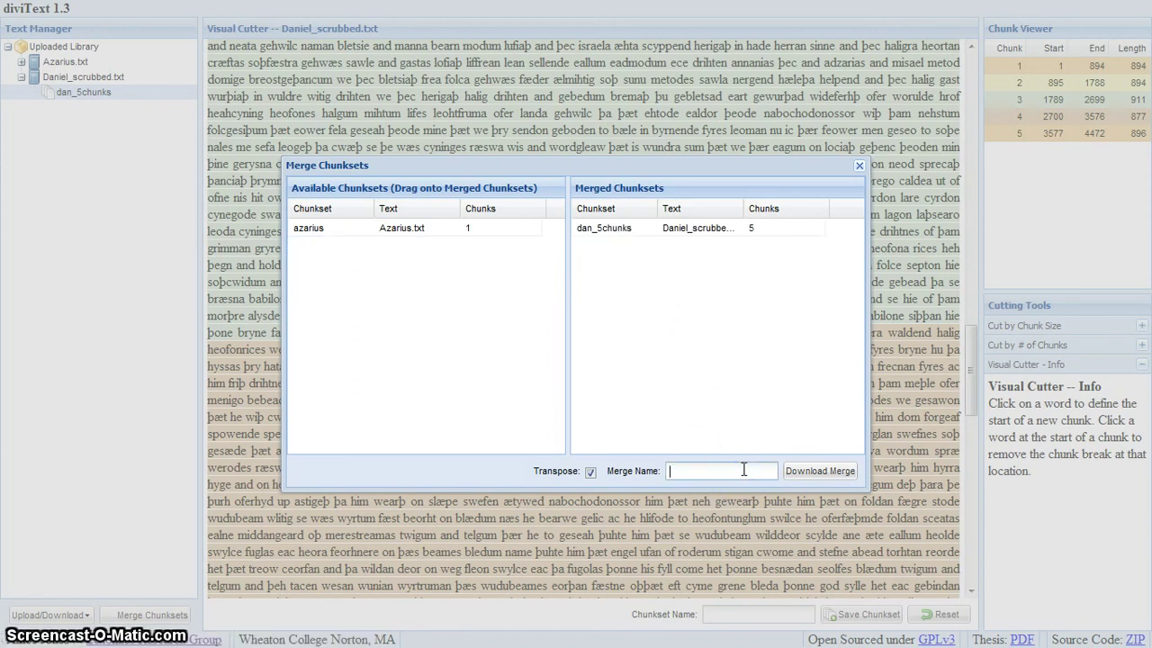
pyautogui.write('dan_5chunks')
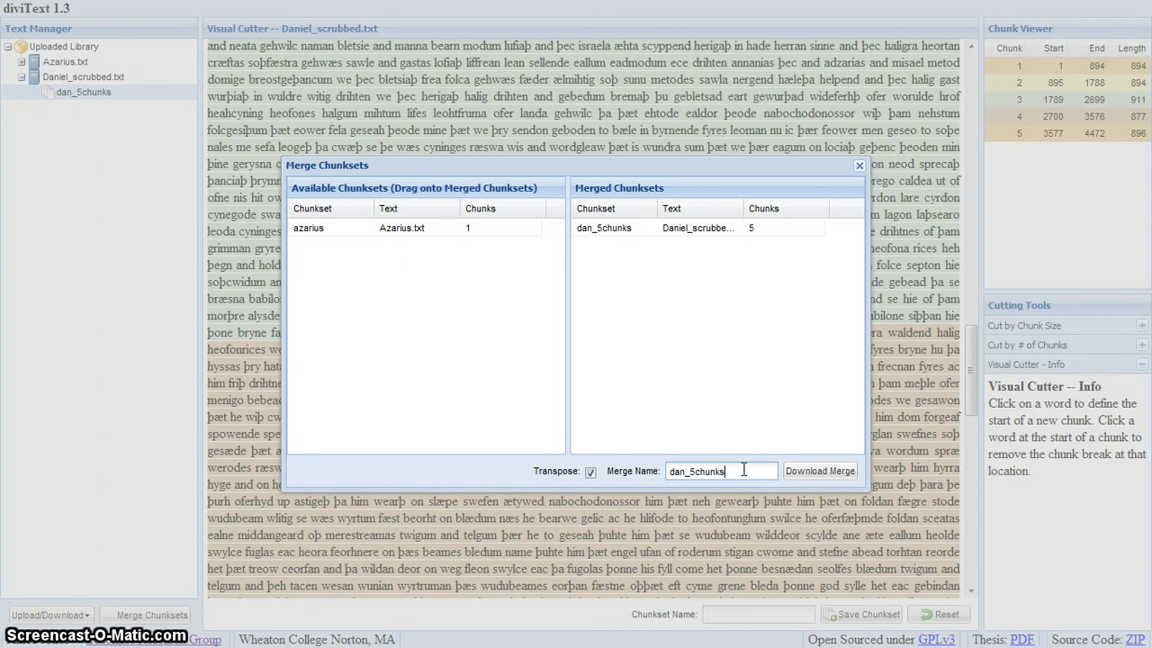
pyautogui.click(827, 482)
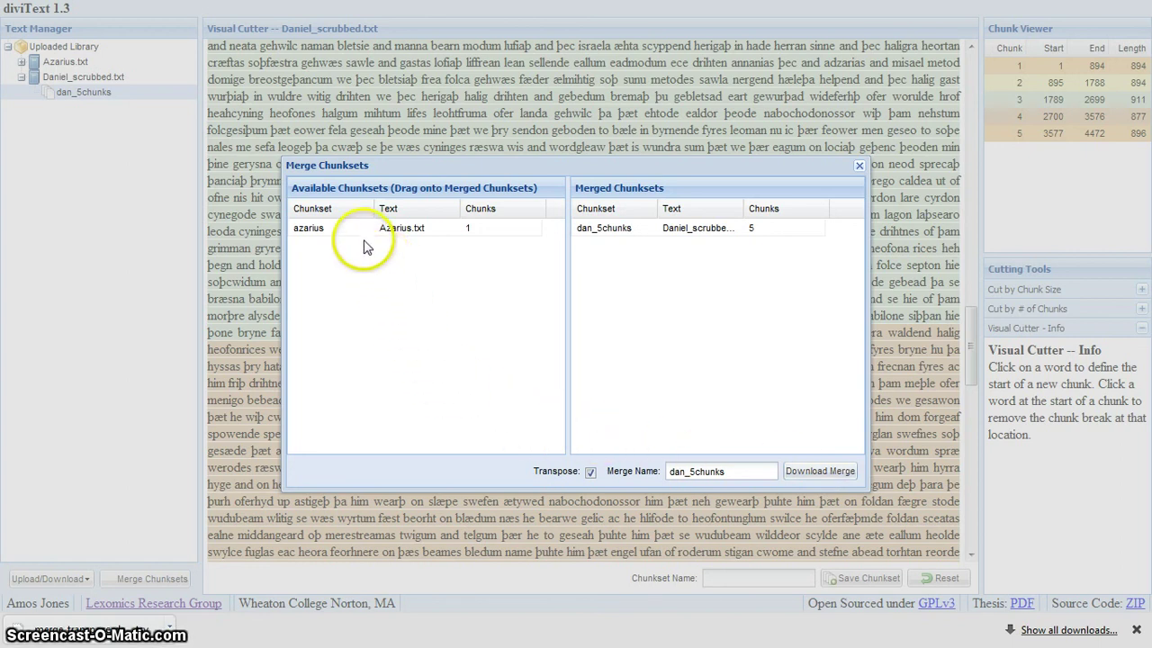
# - Add the azarius chunkset to the merge, rename the merge DAZ and download it
pyautogui.moveTo(353, 234); pyautogui.dragTo(656, 314)
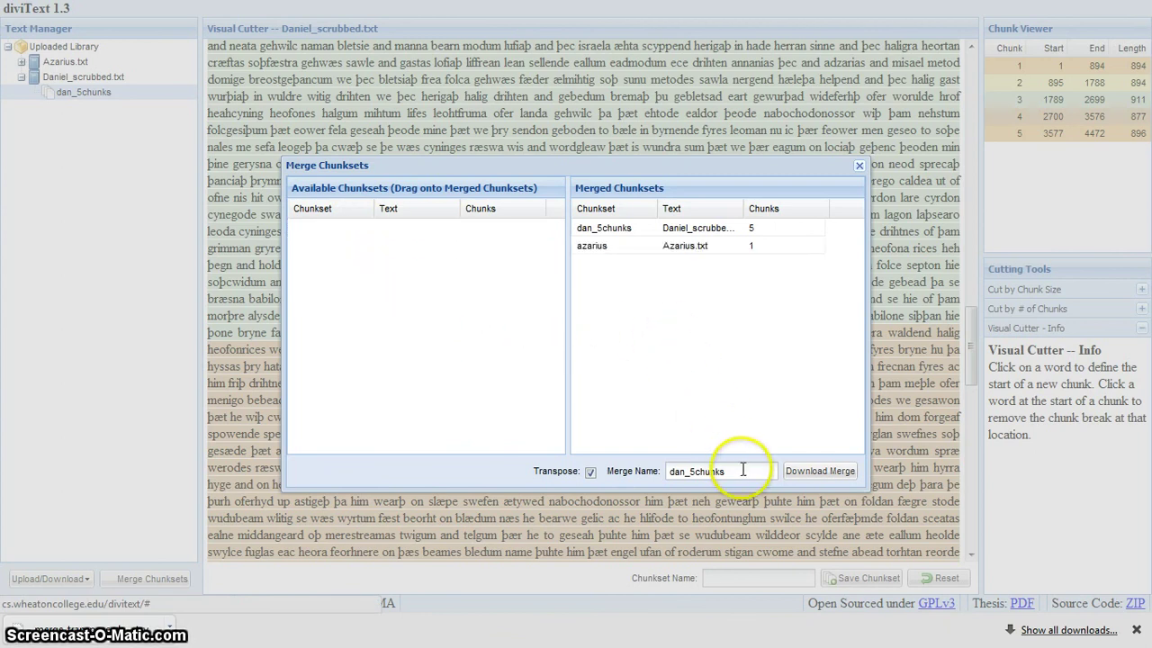
pyautogui.moveTo(743, 468); pyautogui.dragTo(664, 477)
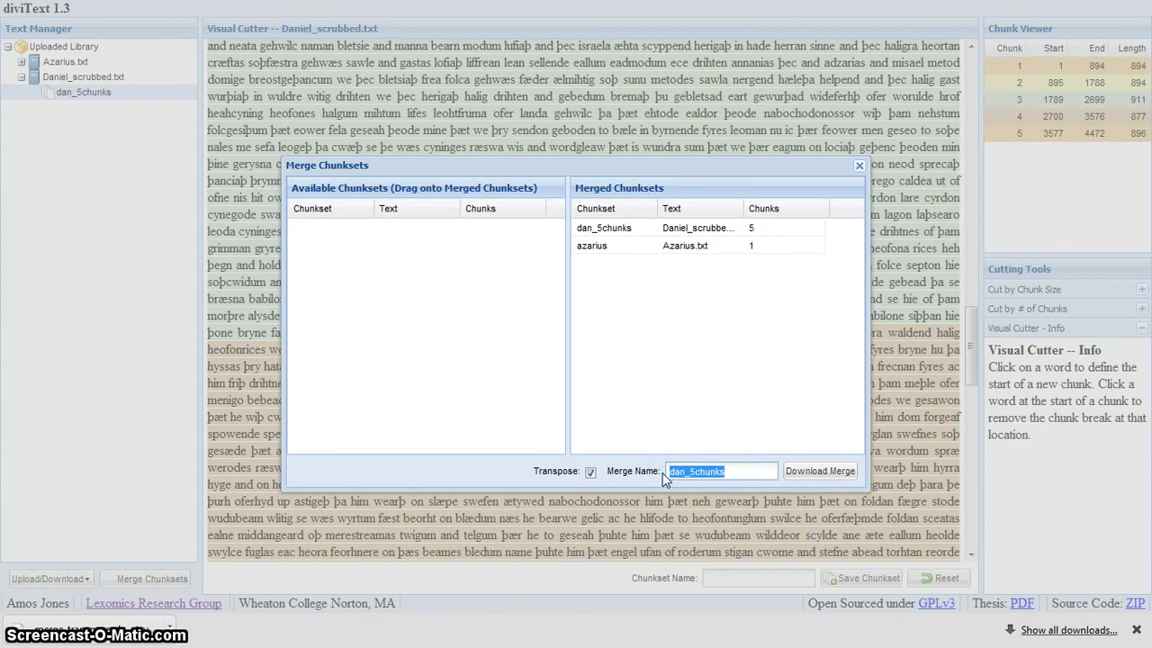
pyautogui.write('DAZ')
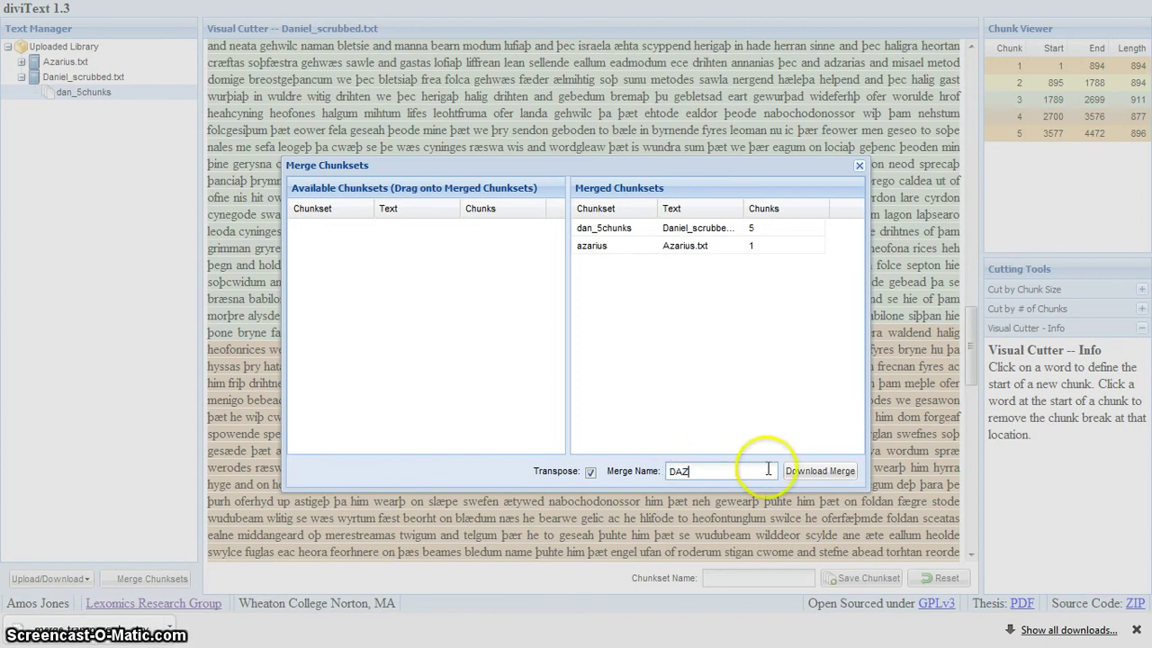
pyautogui.click(813, 477)
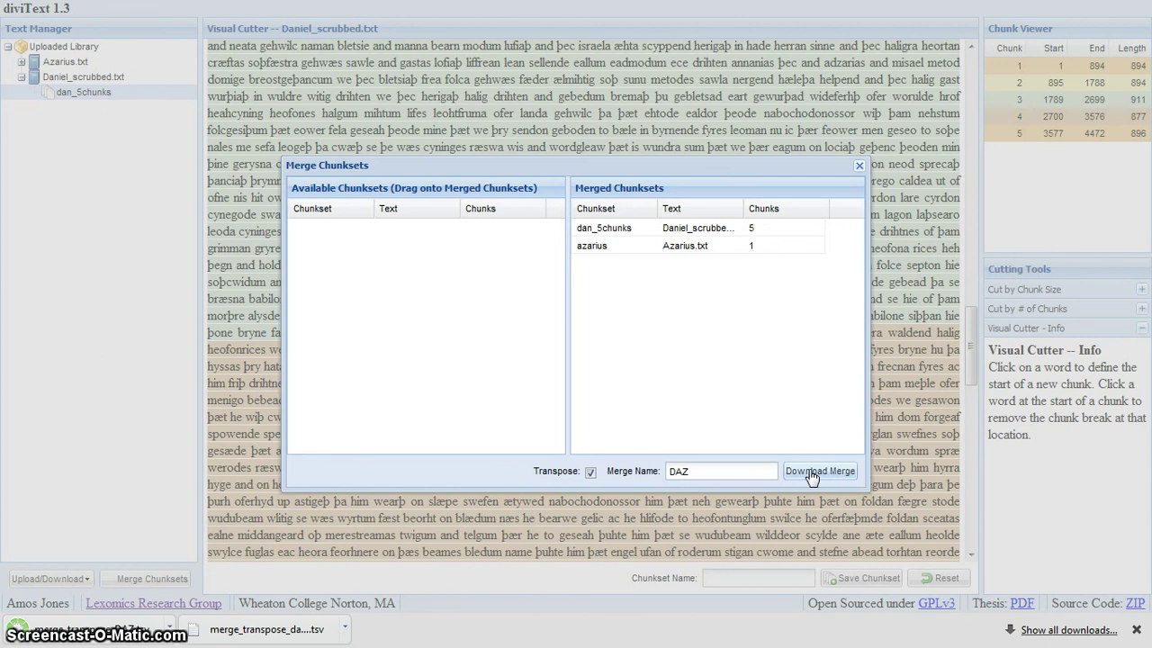
pyautogui.click(810, 472)
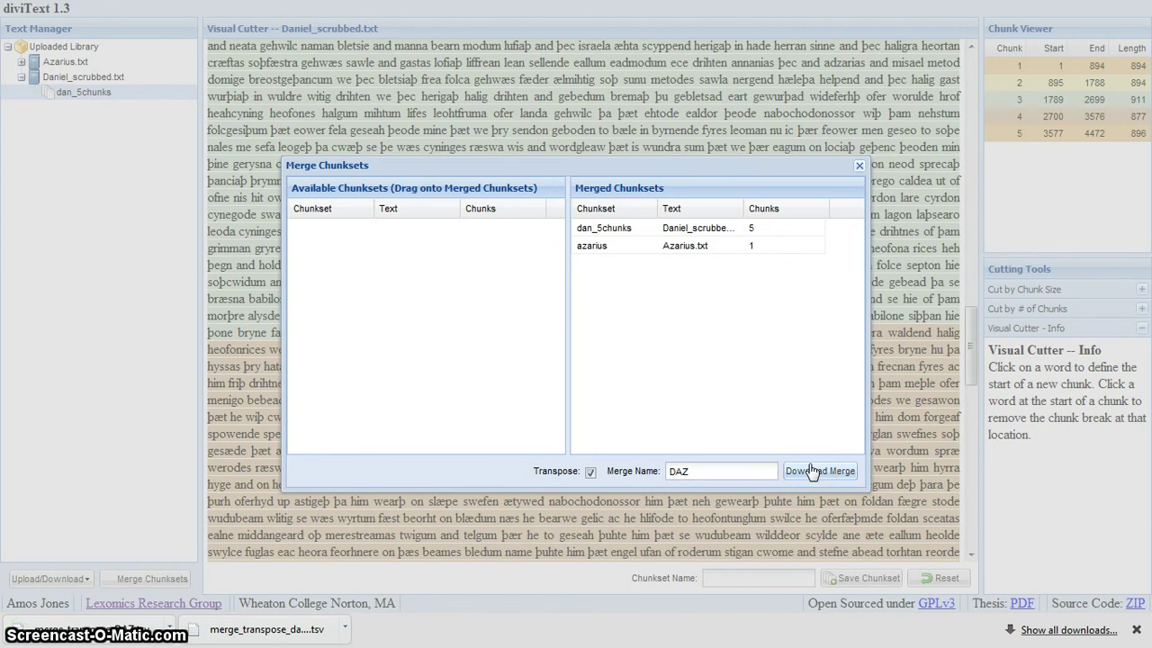